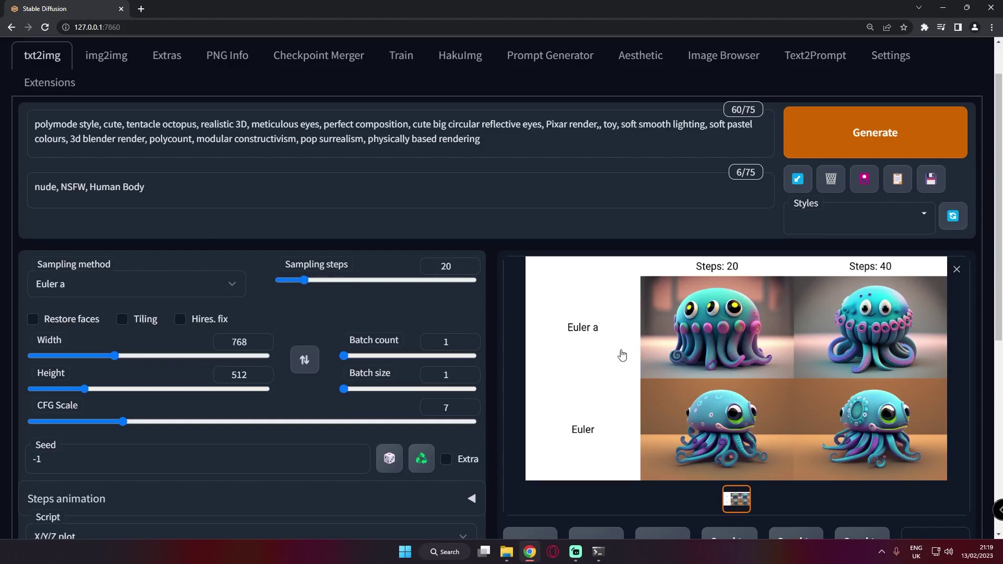
Enlarge the octopus Euler a vs Euler grid full-screen, close it, then enlarge it again.
click(714, 352)
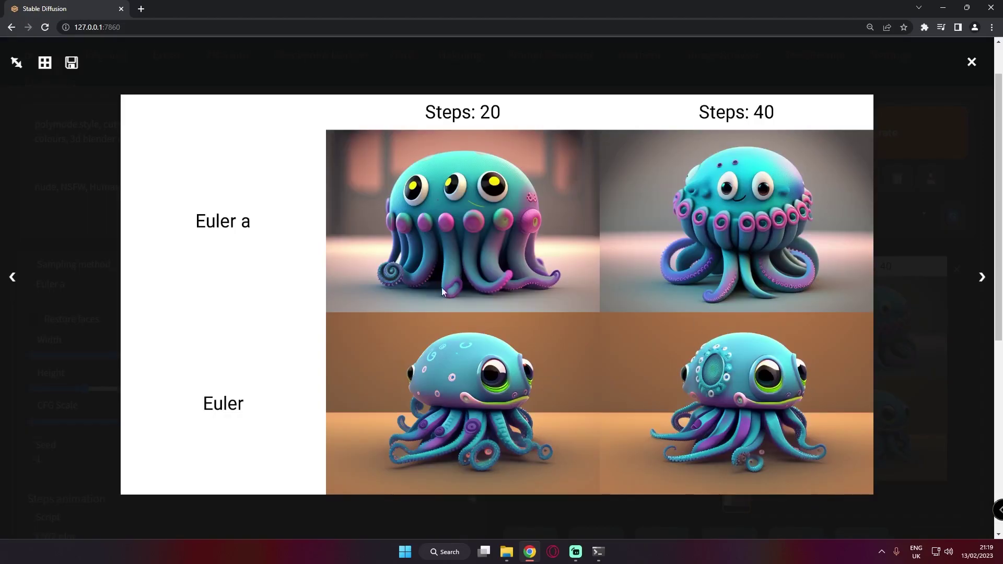
click(943, 402)
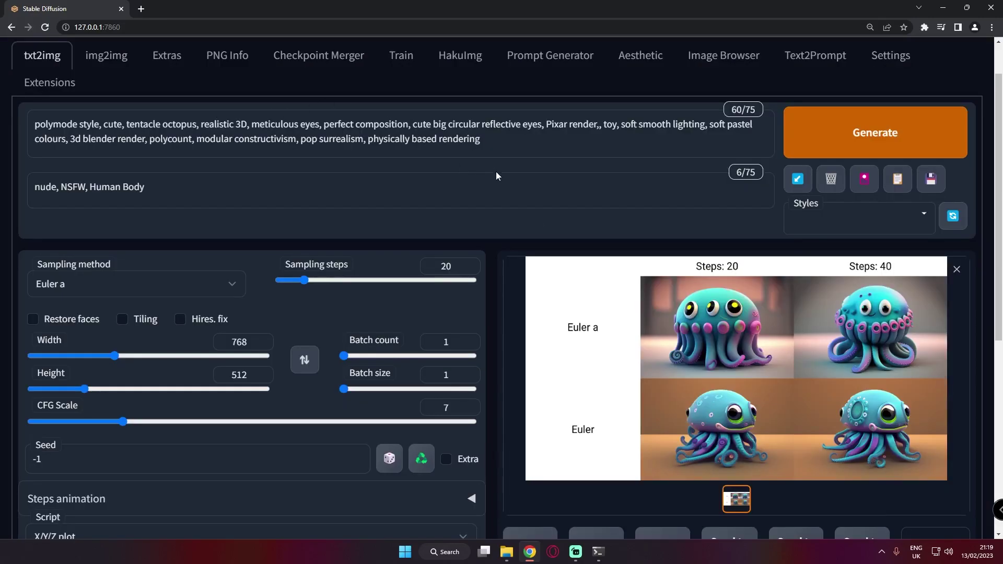
click(755, 398)
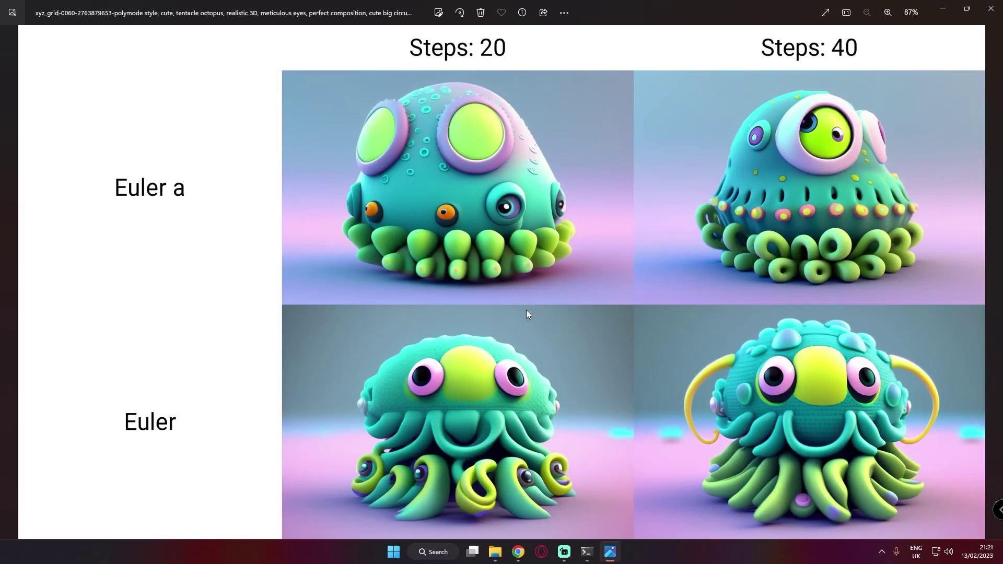
Browse six successive saved xyz_grid octopus comparison images in Photos, then return to the browser.
key(Right)
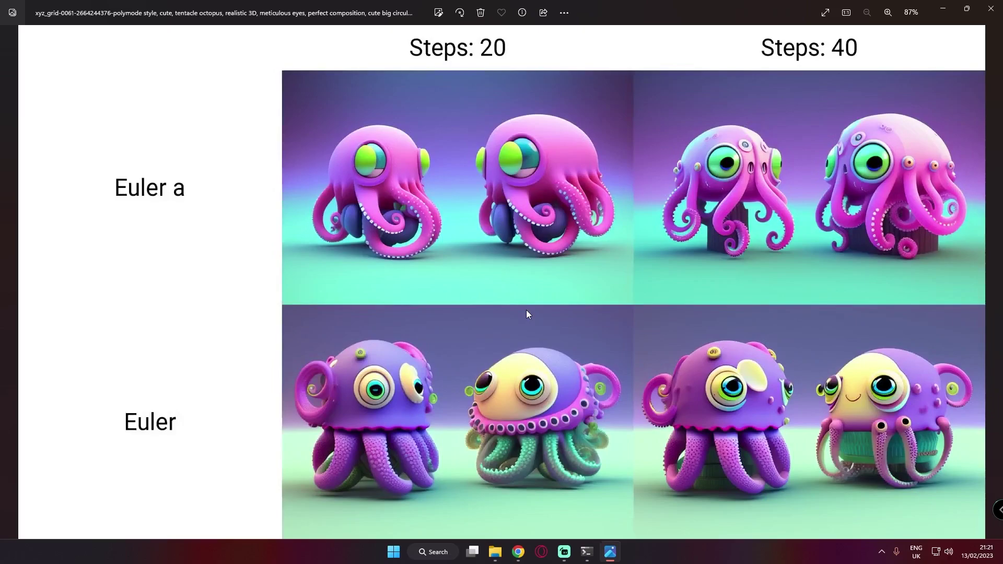
key(Right)
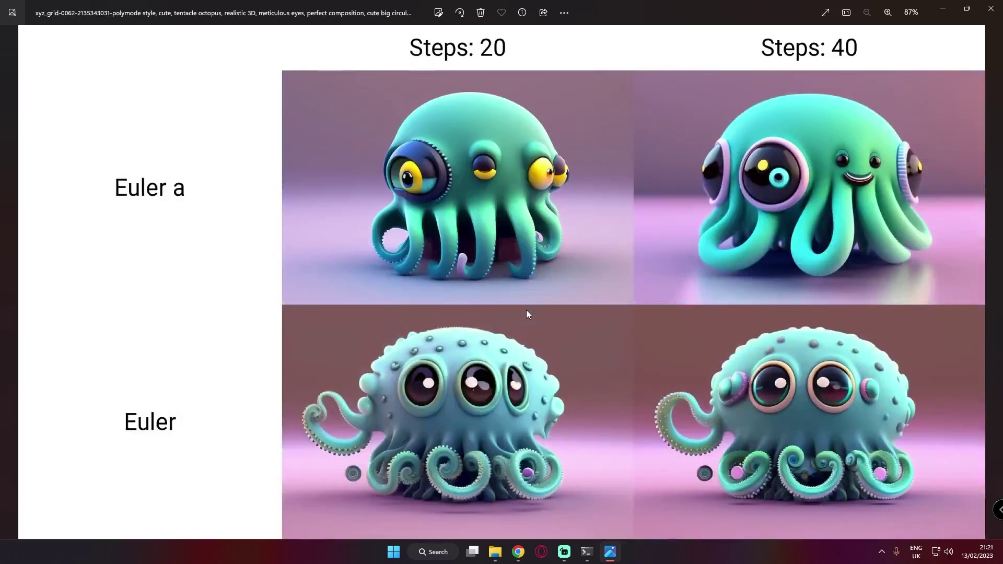
key(Right)
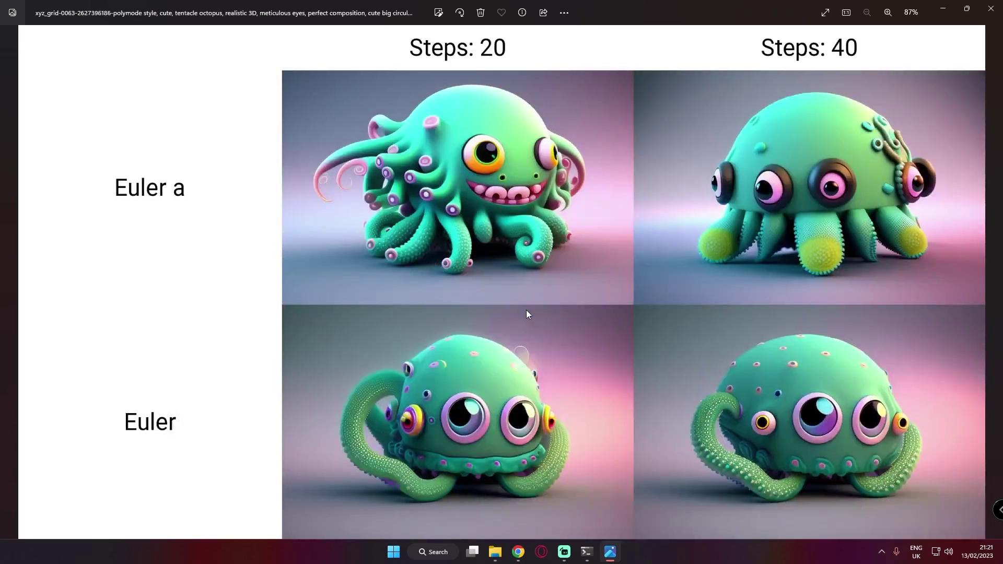
key(Right)
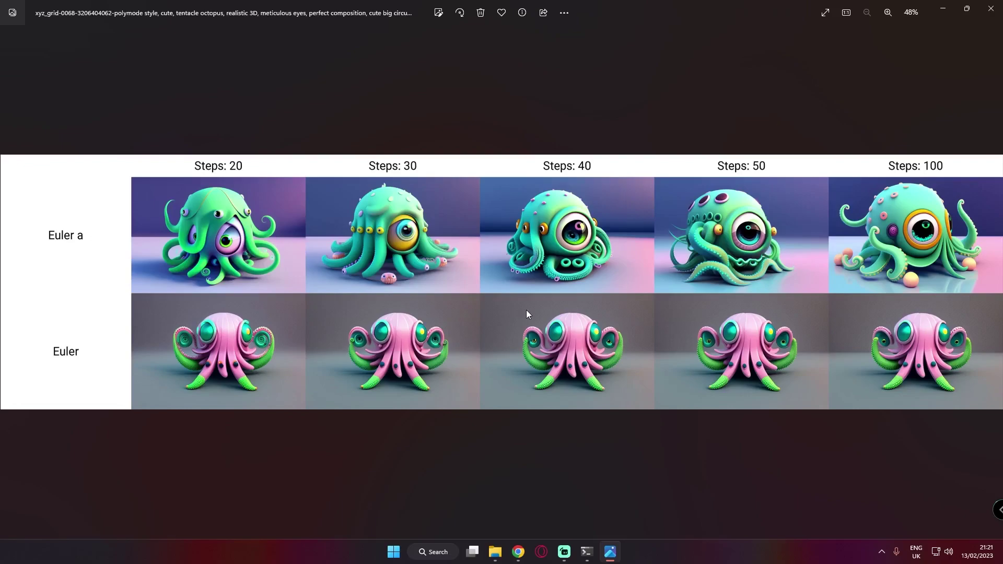
key(Right)
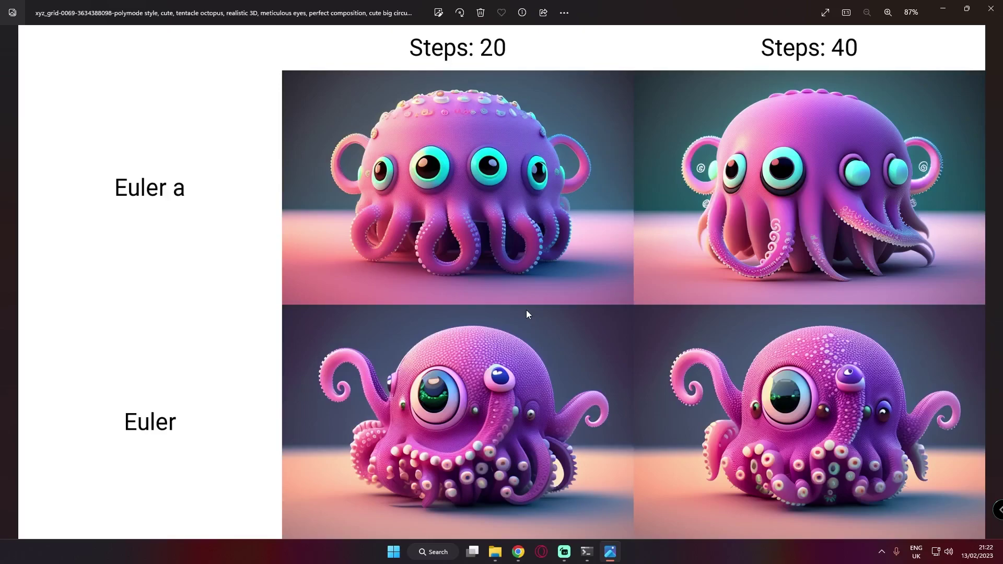
key(Right)
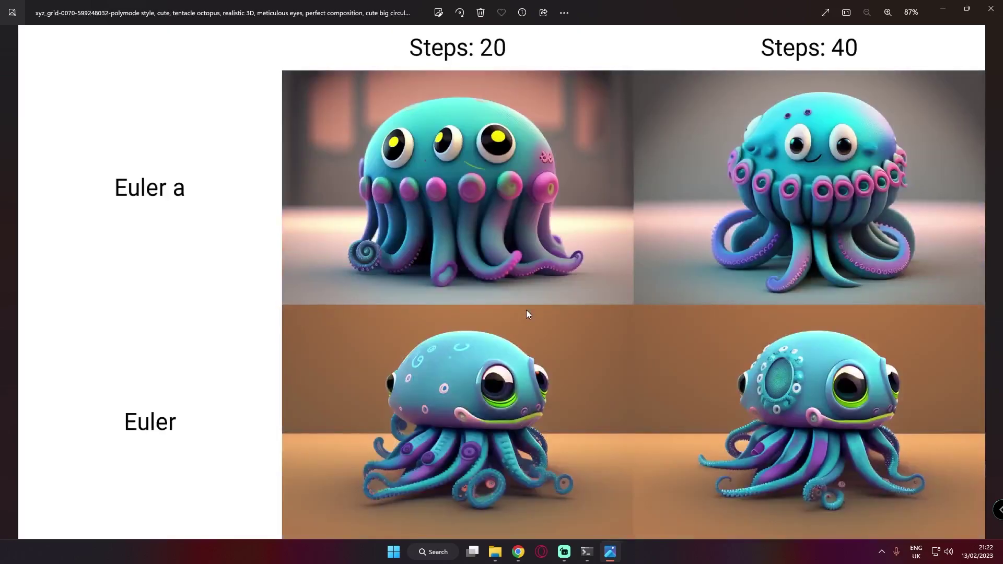
key(alt+Tab)
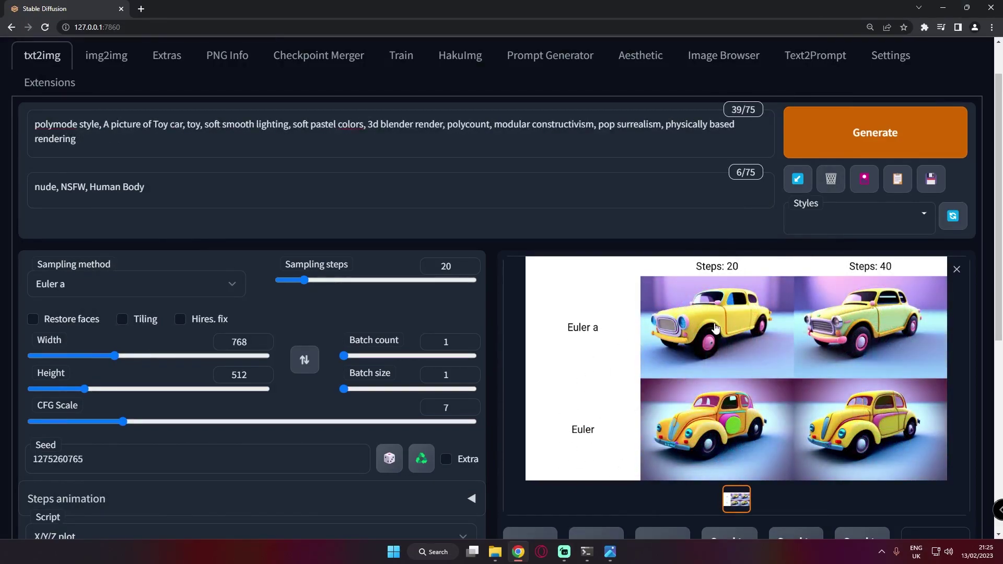
Enlarge the toy car grid, compare it with the next saved car grid, then re-enlarge it.
click(724, 361)
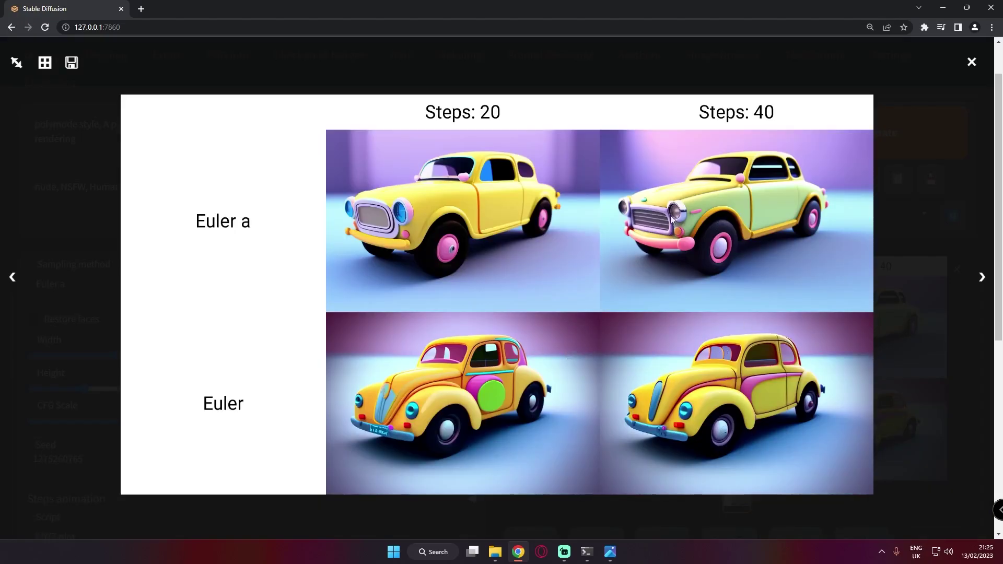
click(952, 350)
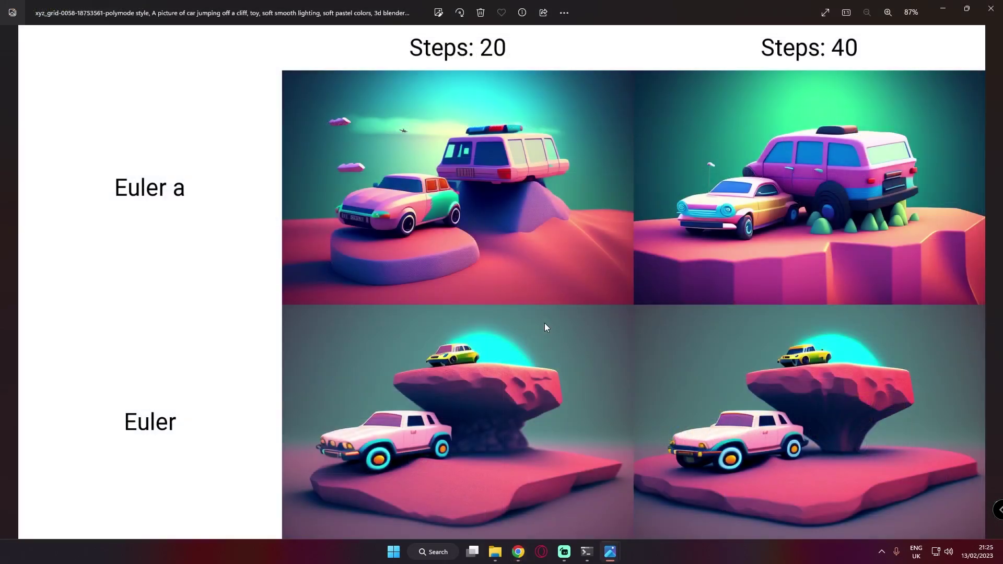
key(Right)
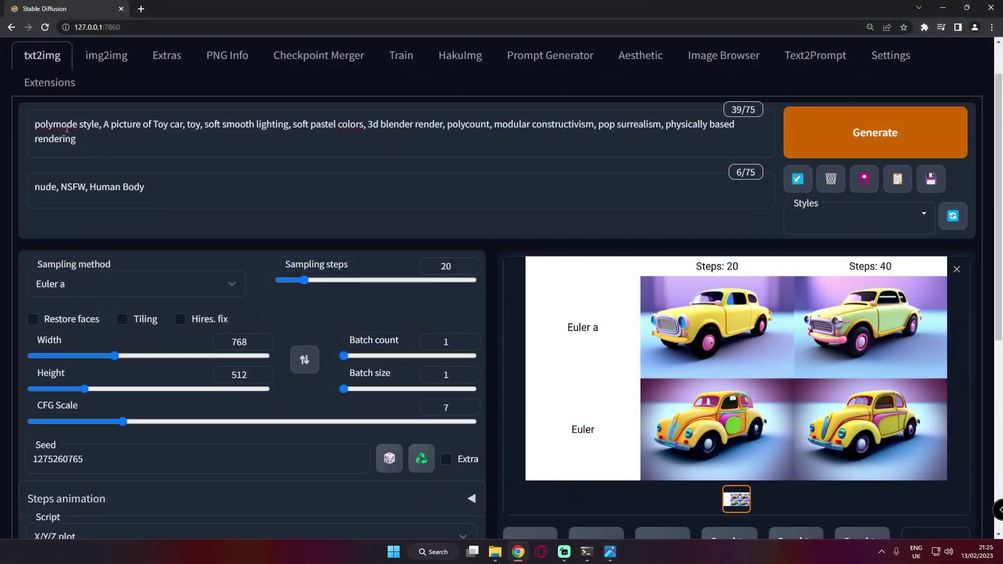
click(721, 349)
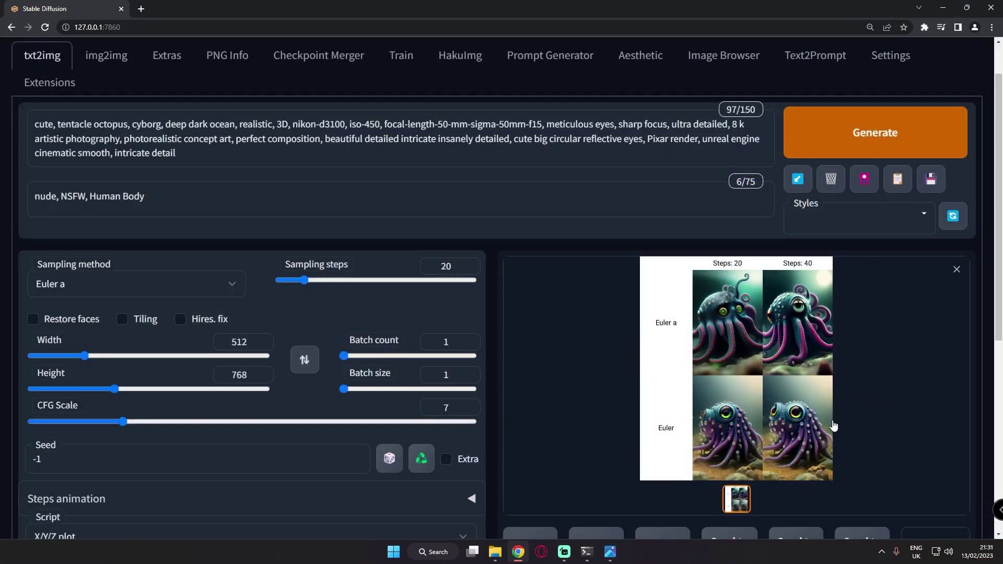
Enlarge the portrait-format cyborg octopus grid of Euler a and Euler at 20/40 steps.
click(758, 339)
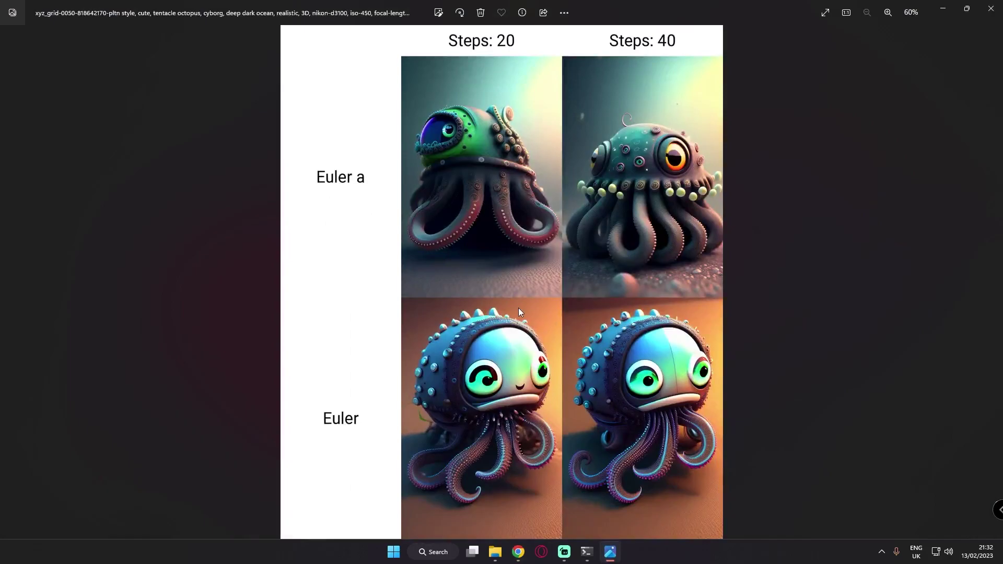
Flip through saved cyborg octopus grids xyz_grid-0050 to 0057, then close Photos.
key(Right)
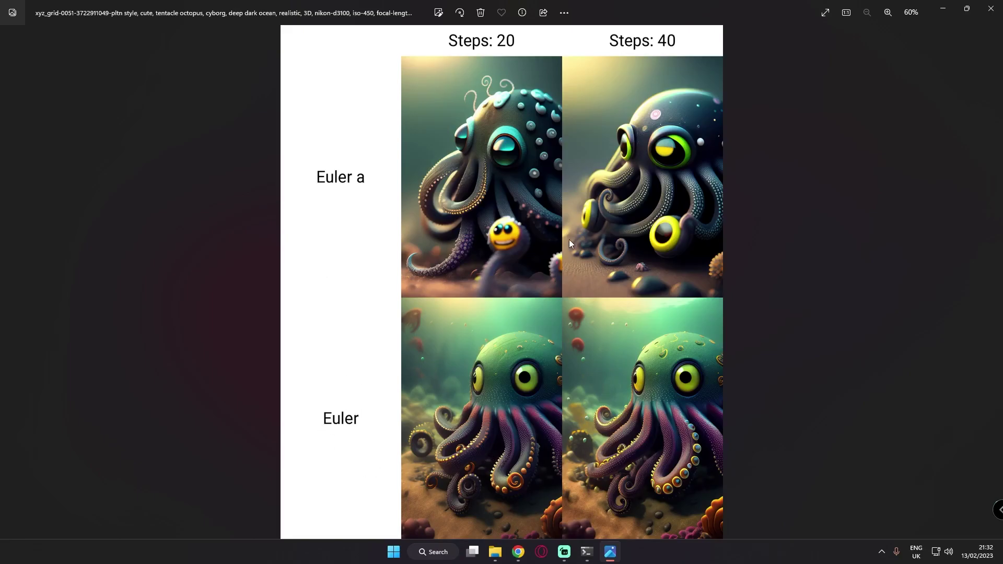
key(Right)
key(Right)
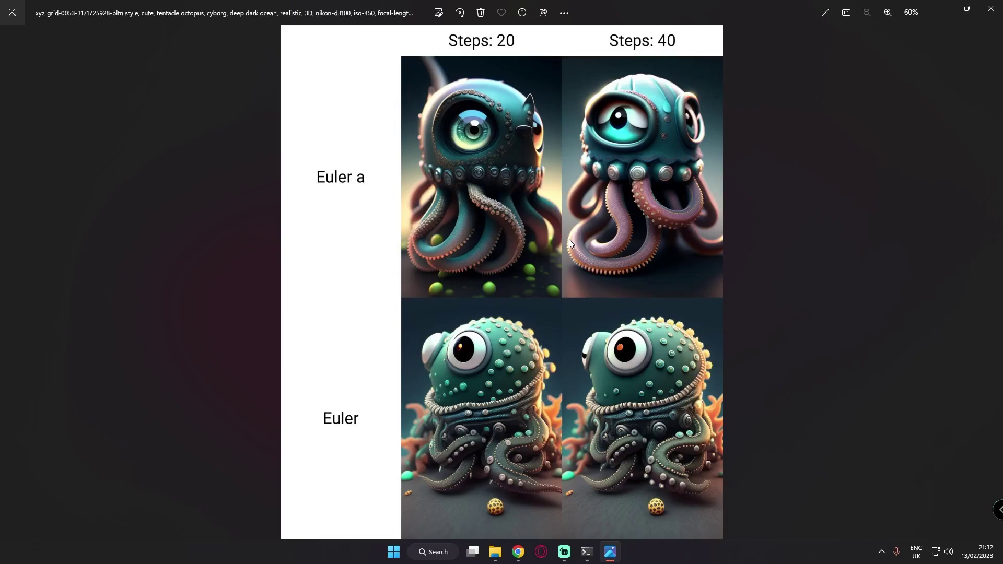
key(Right)
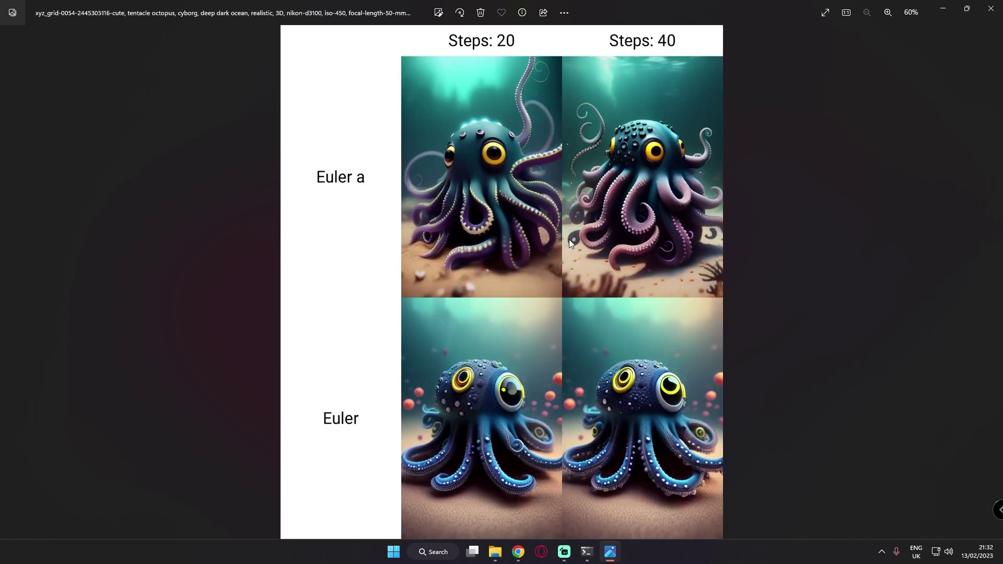
key(Right)
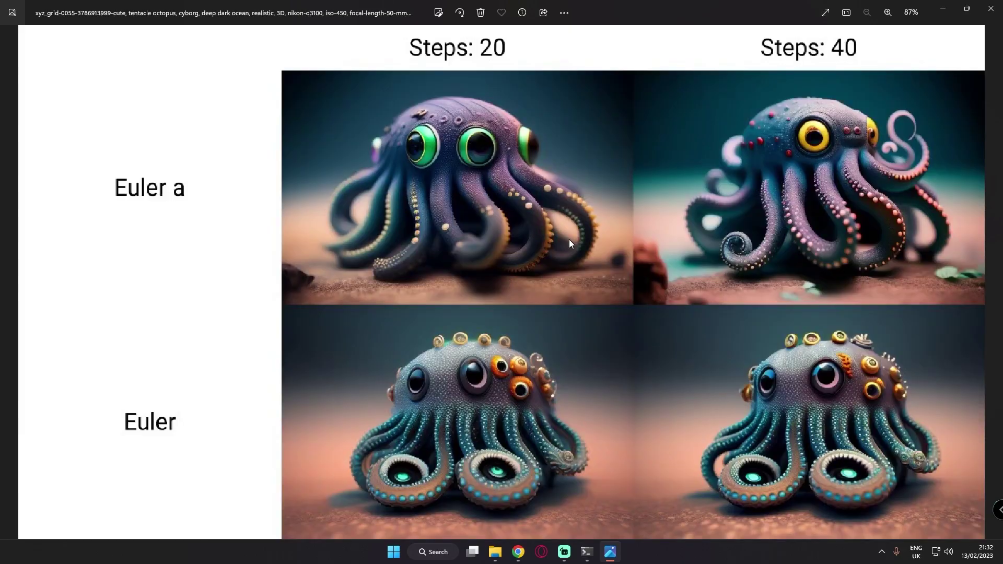
key(Right)
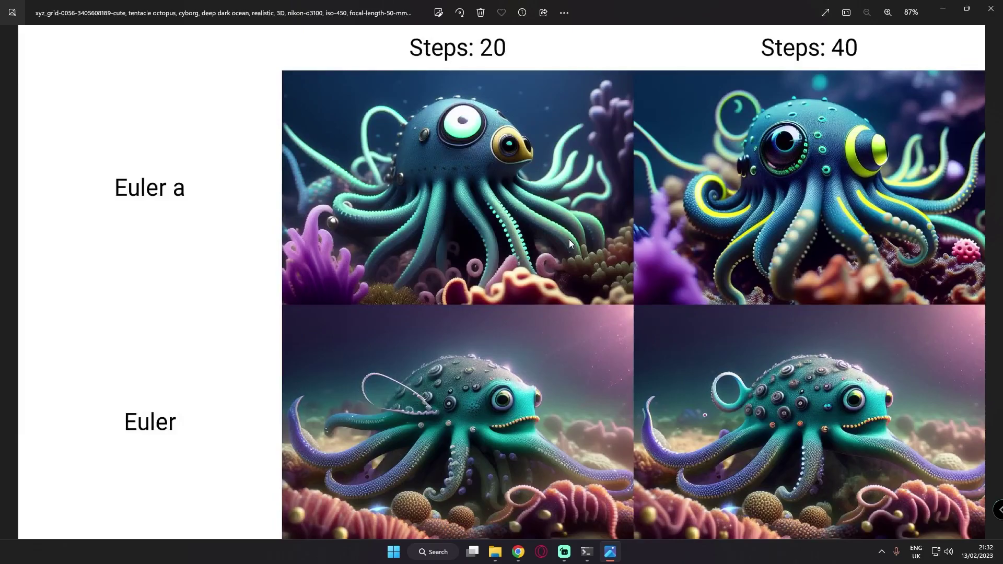
key(Right)
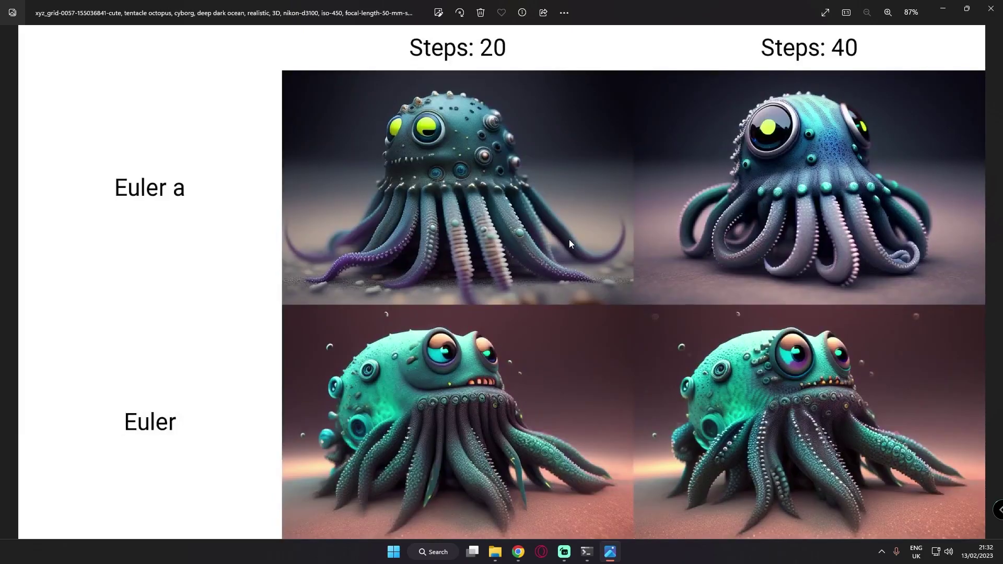
key(alt+F4)
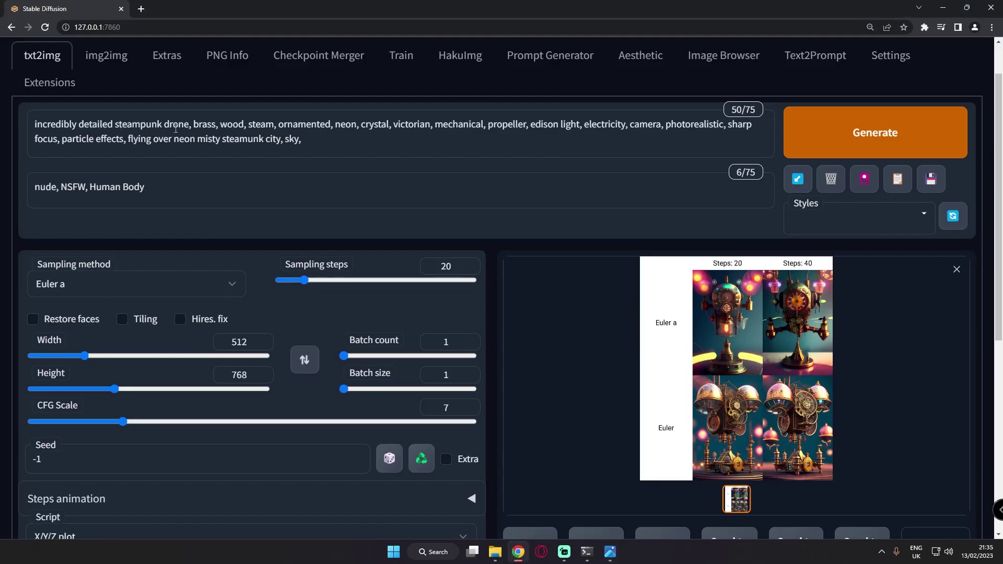
Inspect the enlarged steampunk drone grid, then bring up saved grid xyz_grid-0045 in Photos.
click(765, 343)
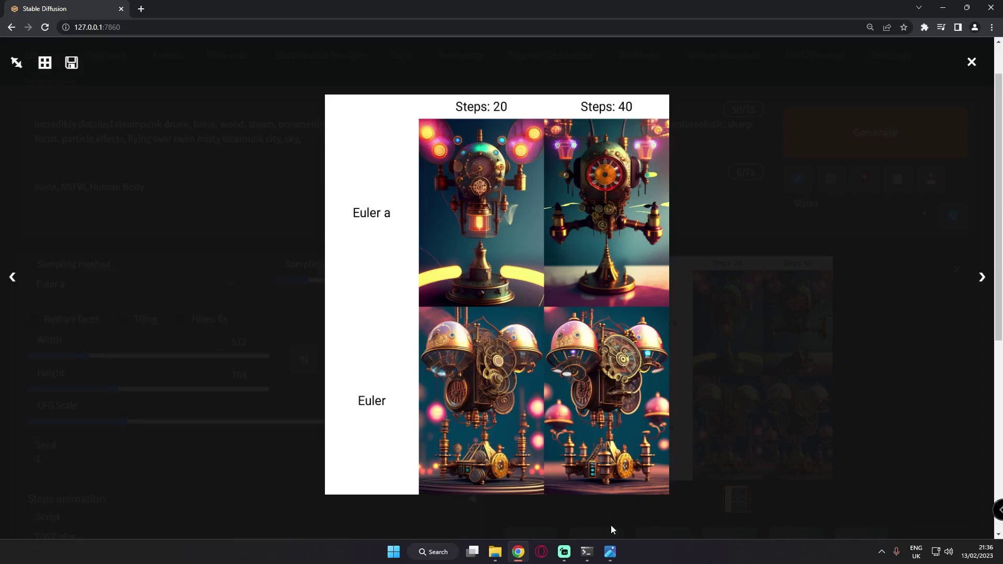
click(612, 555)
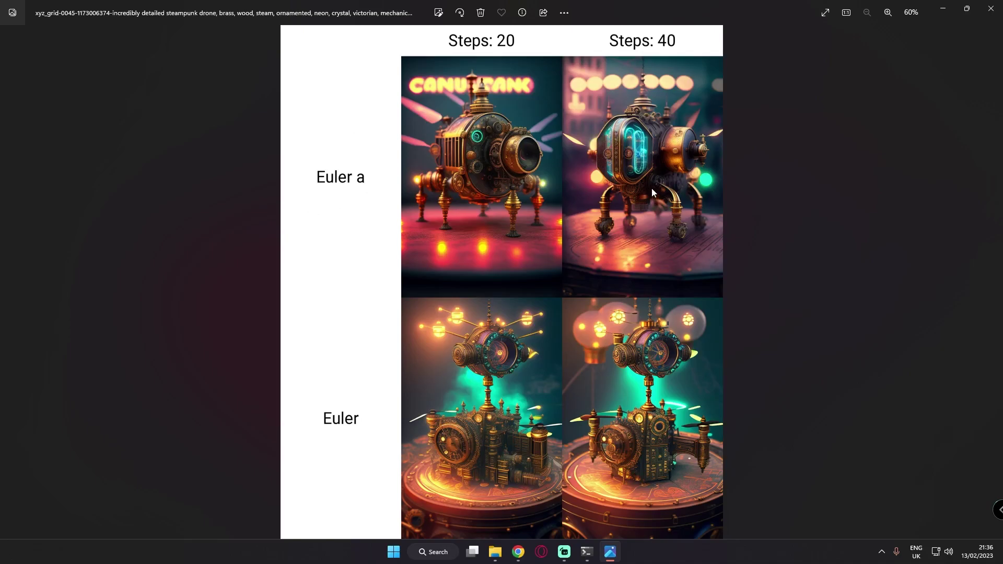
Step through saved drone grids xyz_grid-0046 to xyz_grid-0048, then return to Chrome.
key(Right)
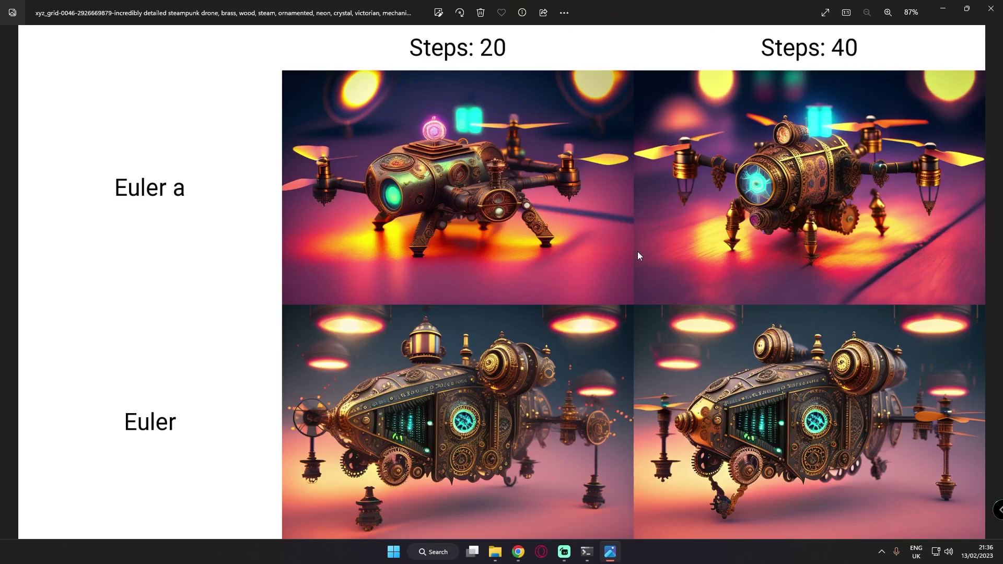
key(Right)
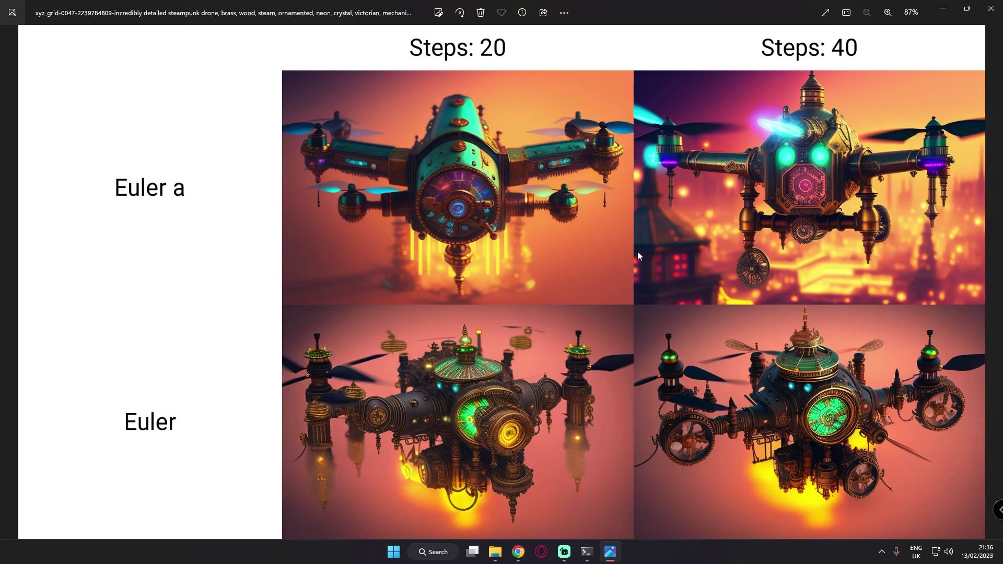
key(Right)
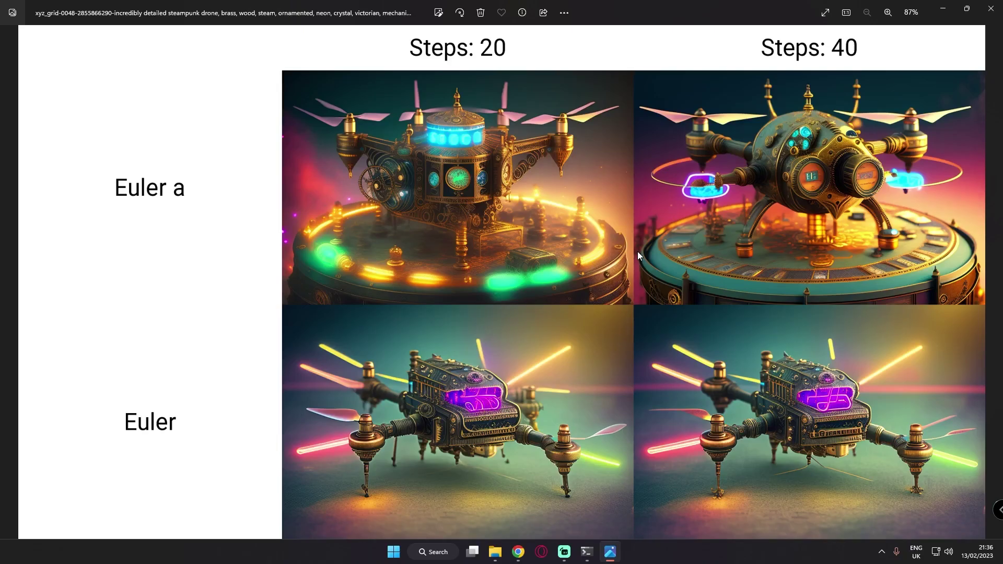
click(518, 551)
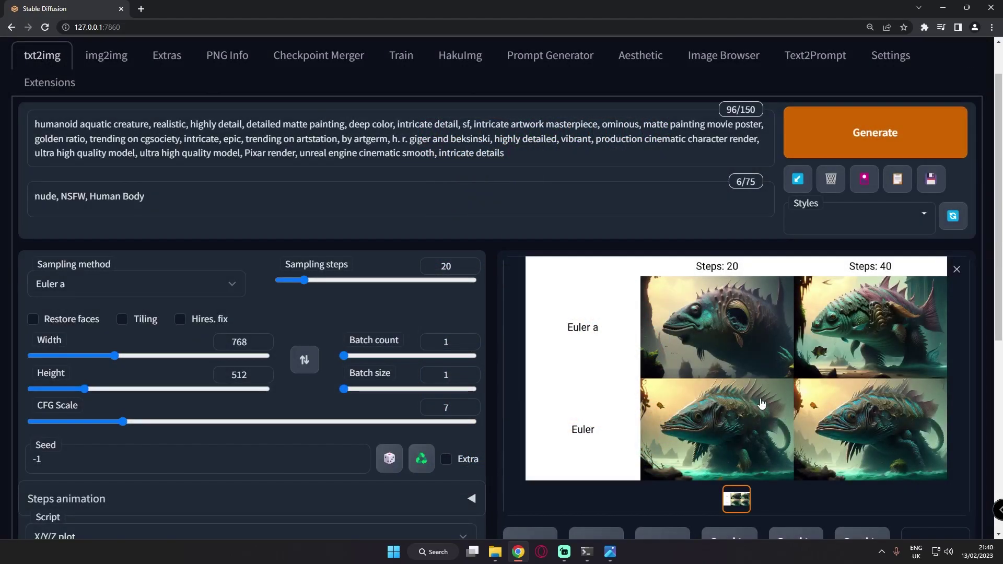
Enlarge and re-enlarge the aquatic creature grid several times, then open saved grid xyz_grid-0039 in Photos.
click(746, 355)
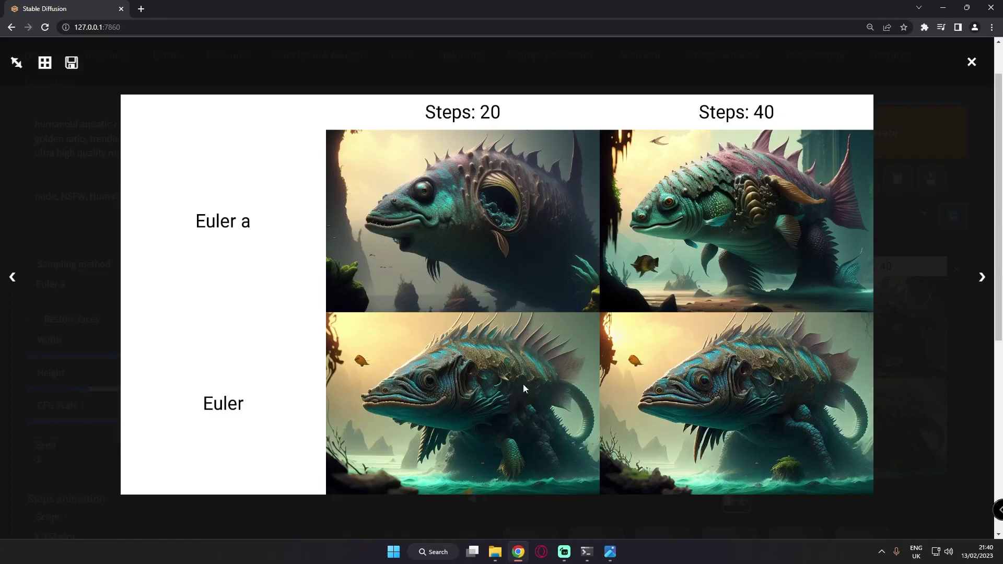
click(838, 509)
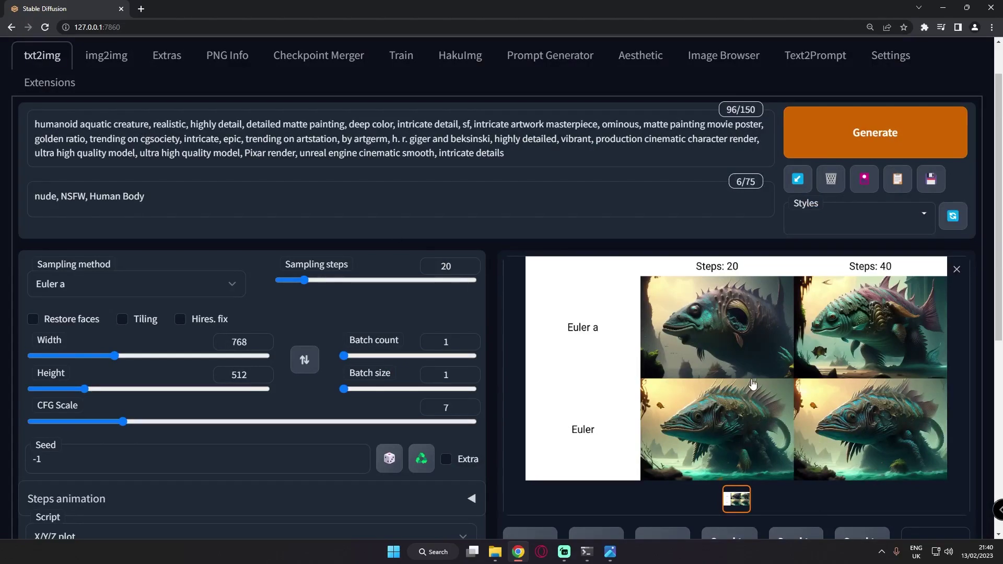
click(753, 384)
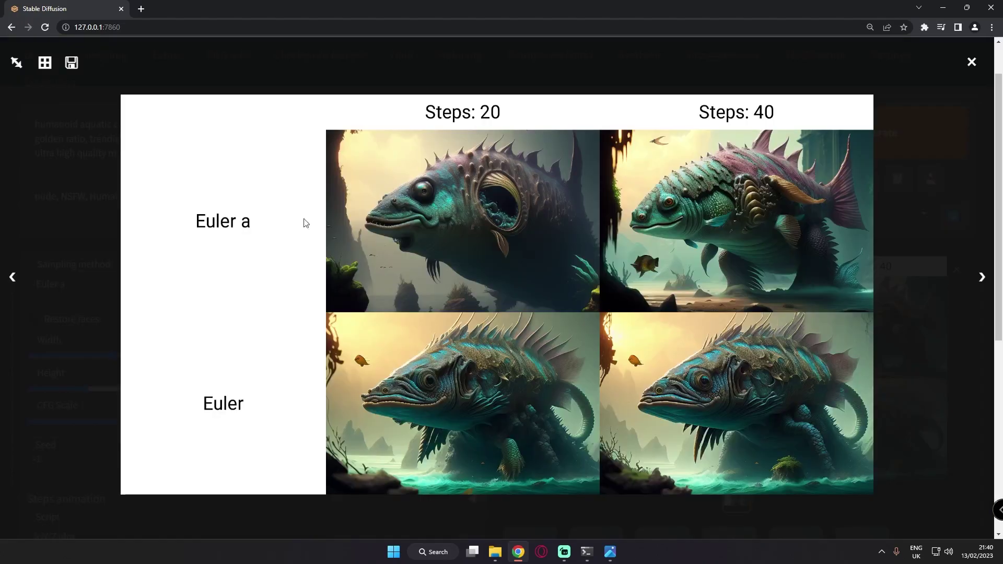
click(519, 340)
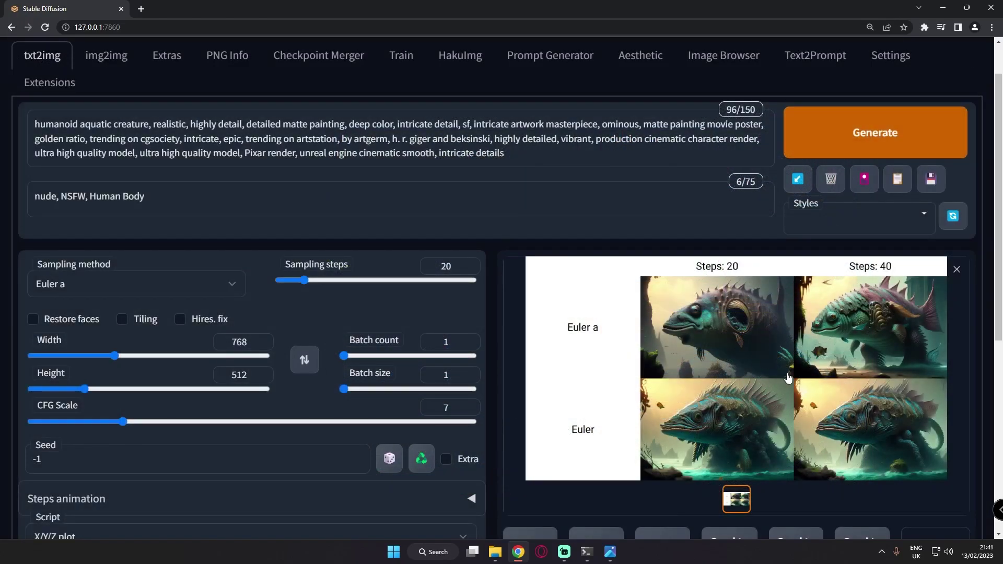
click(789, 380)
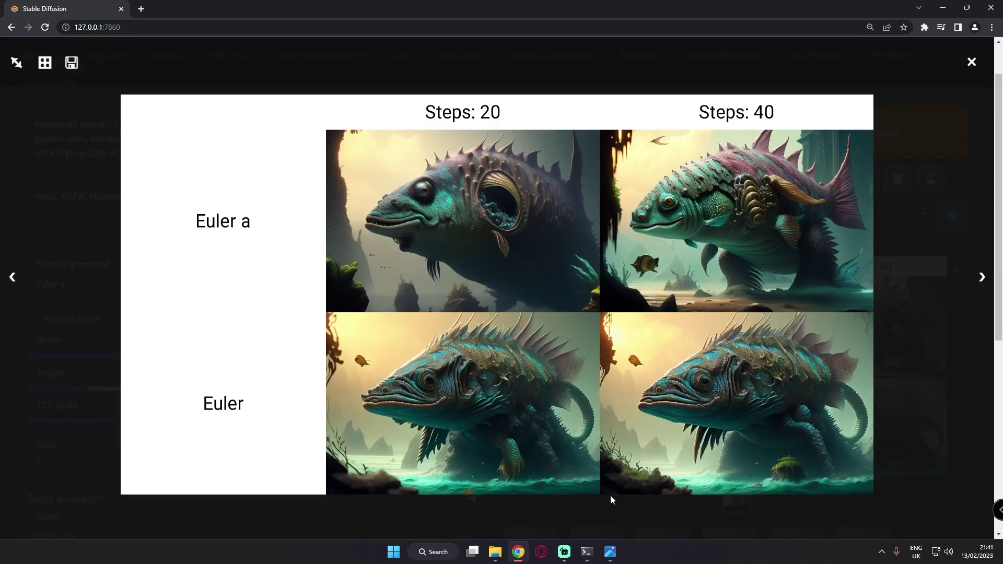
click(610, 551)
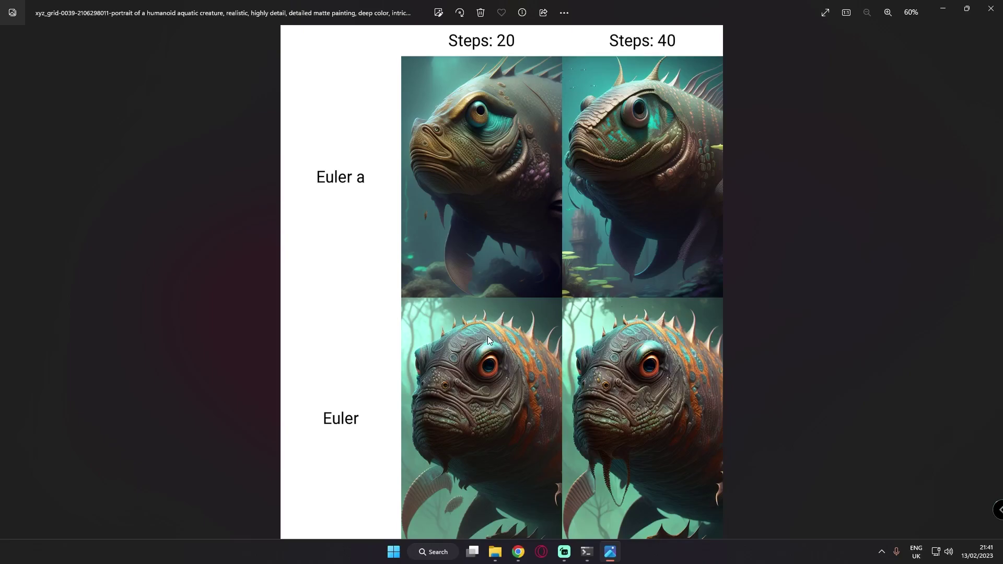
Browse creature grids xyz_grid-0039 to 0042 and back, then return to Stable Diffusion and close the enlargement.
key(Right)
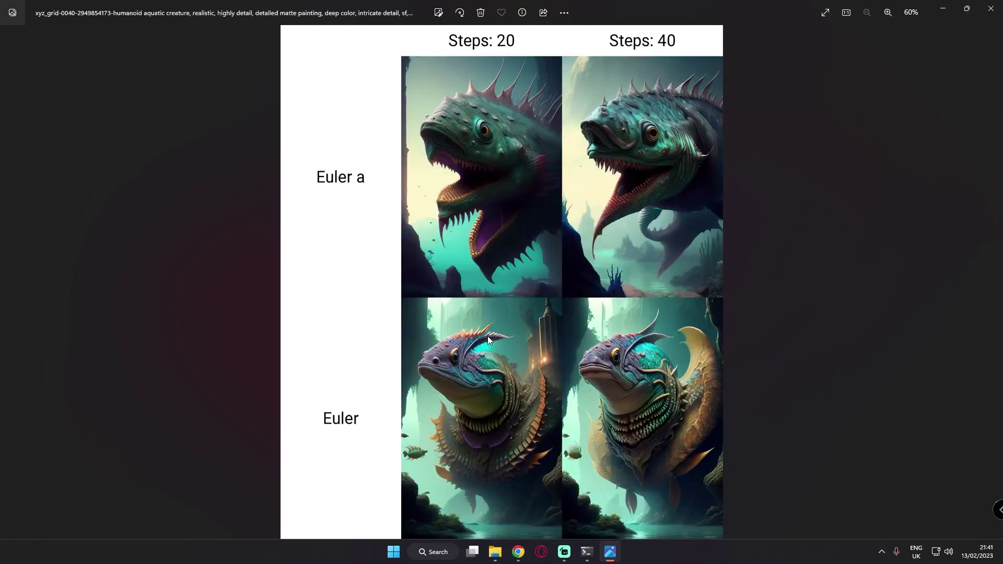
key(Right)
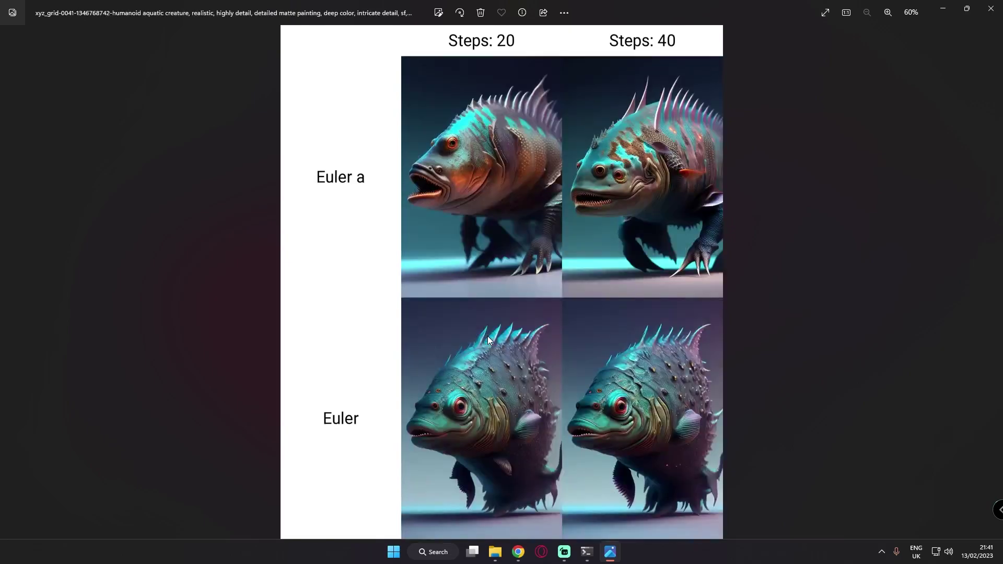
key(Right)
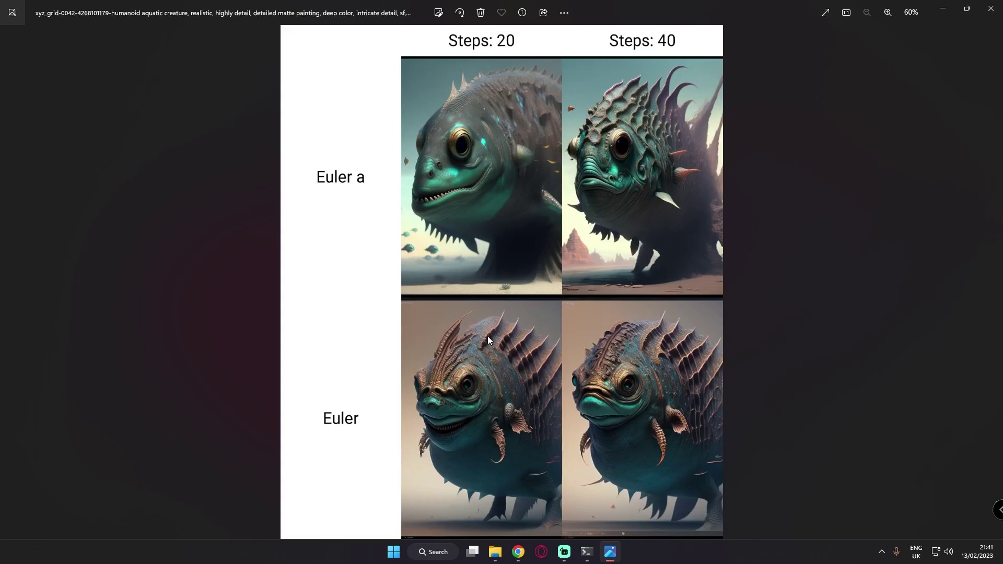
key(Left)
key(Left)
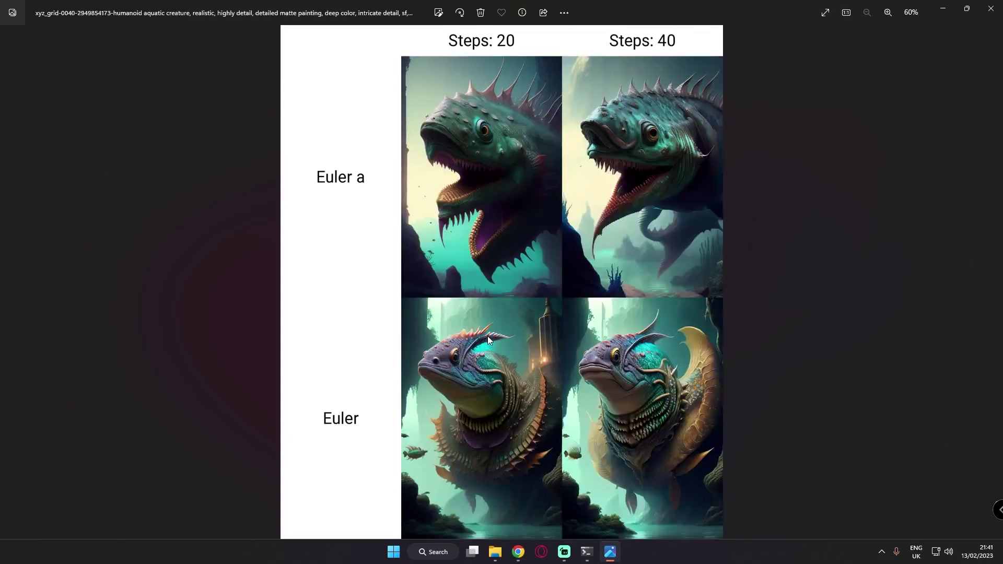
key(Left)
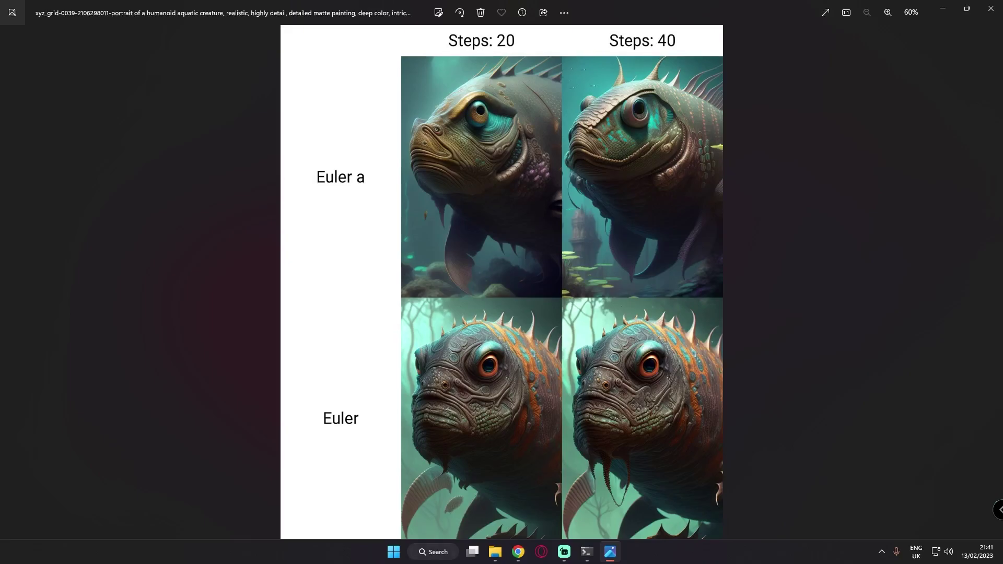
click(518, 552)
click(261, 517)
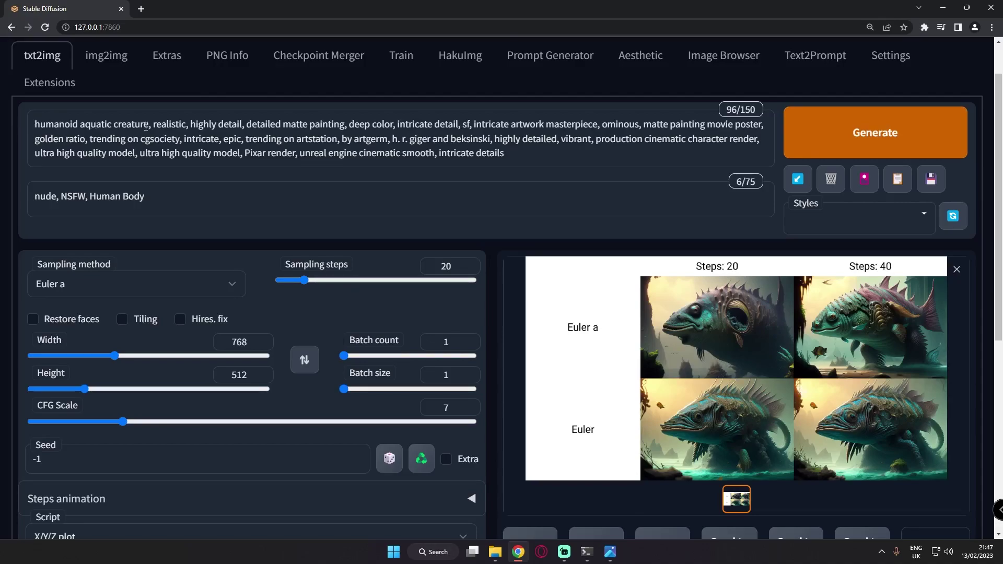
Enlarge the aquatic creature Euler a/Euler 20/40-step grid twice, closing the full-screen view each time.
click(781, 393)
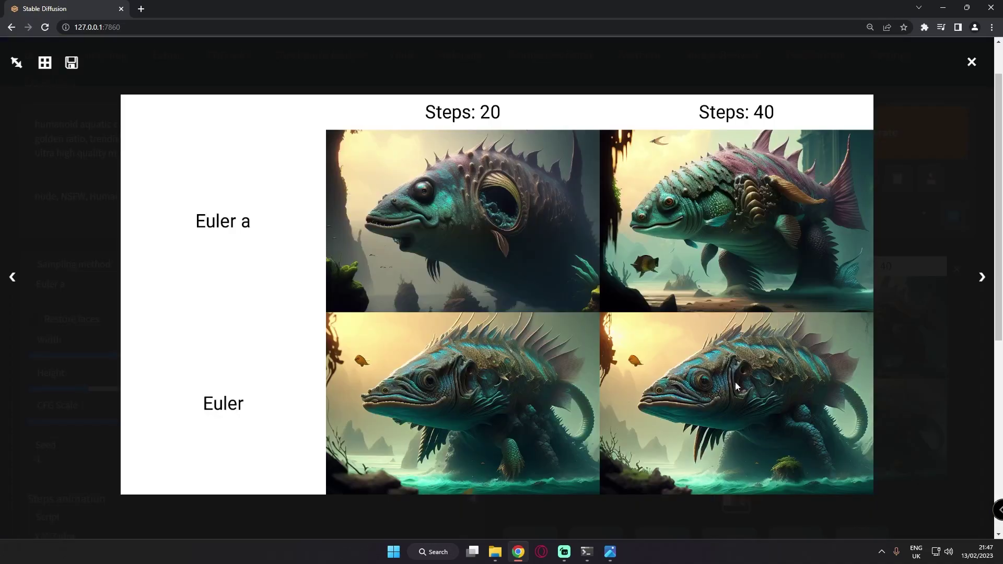
click(585, 411)
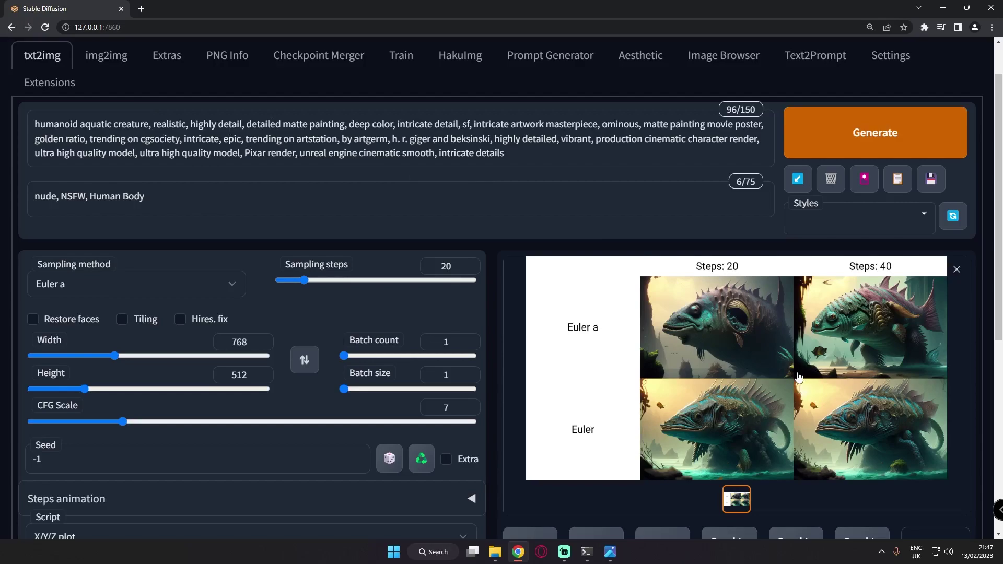
click(765, 376)
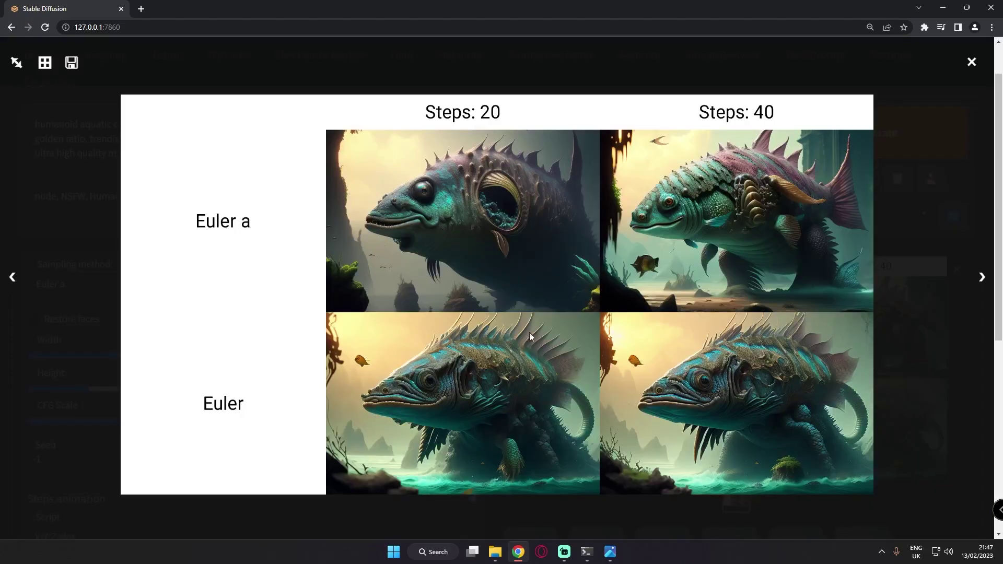
click(640, 335)
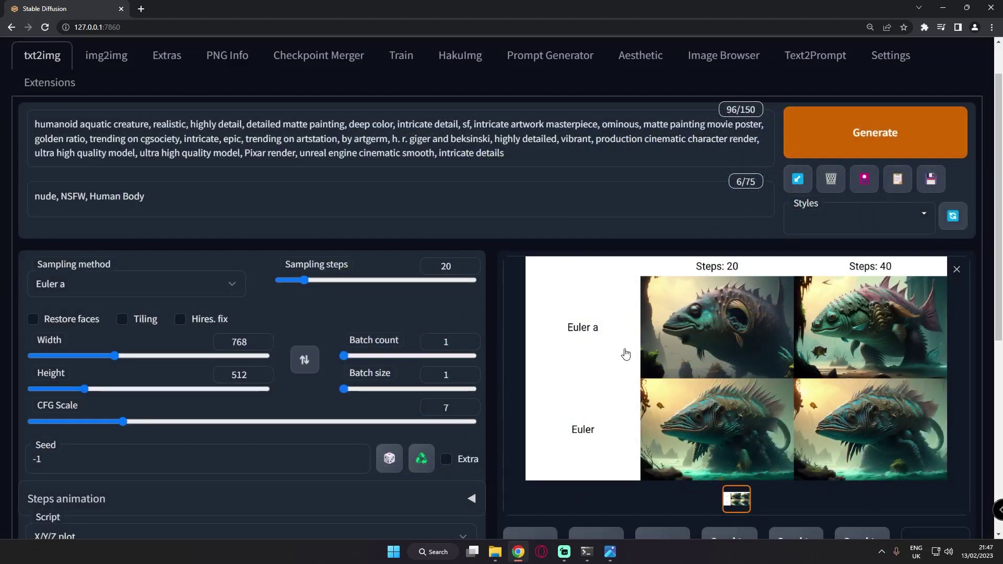